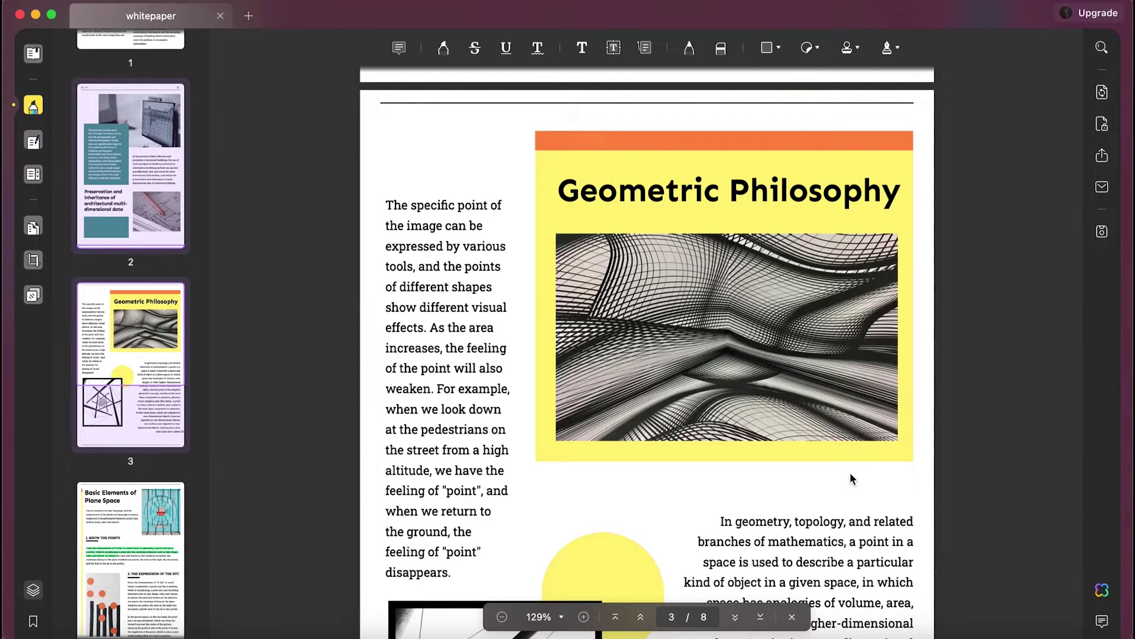
Step: Under Page Tools > Header & Footer, add a new header with the inserted date 9/28/2023
left_click(42, 295)
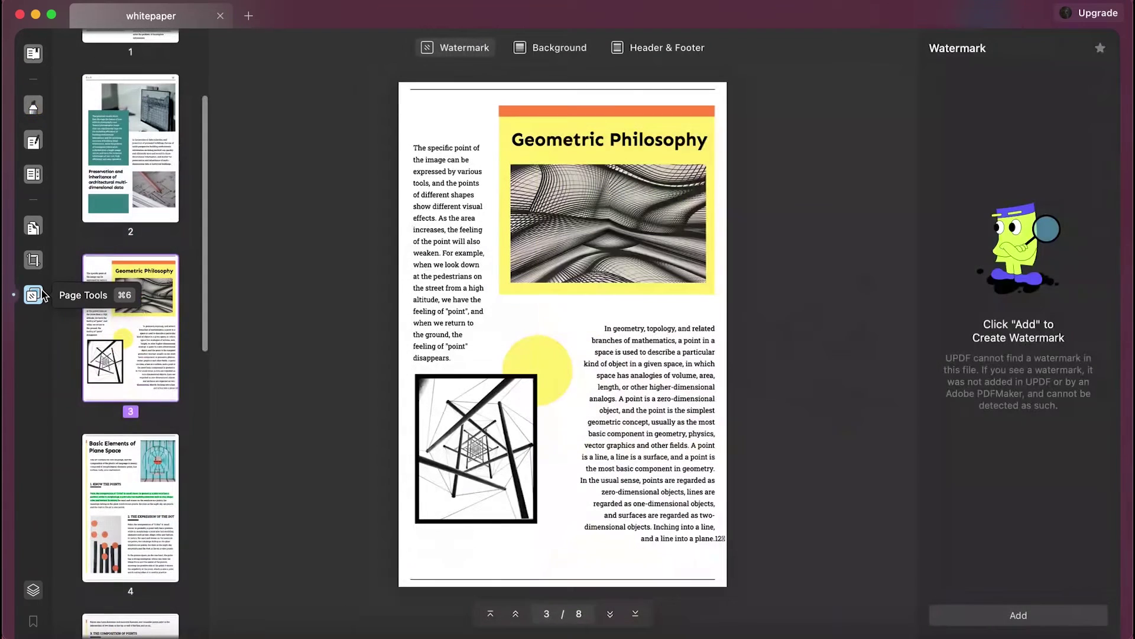
left_click(636, 53)
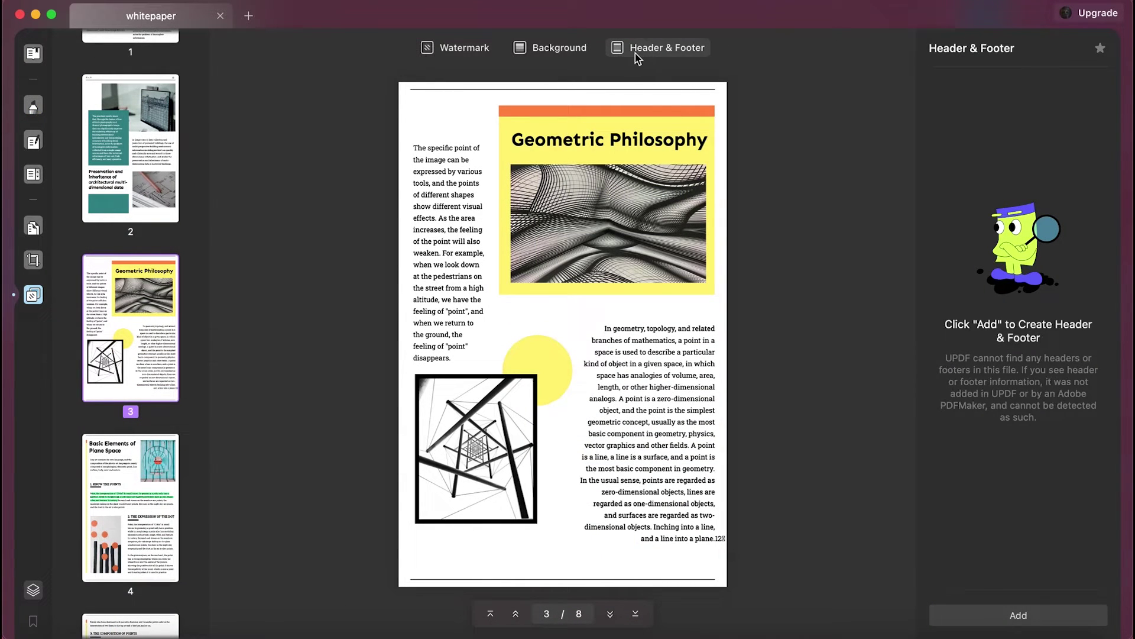
left_click(1048, 613)
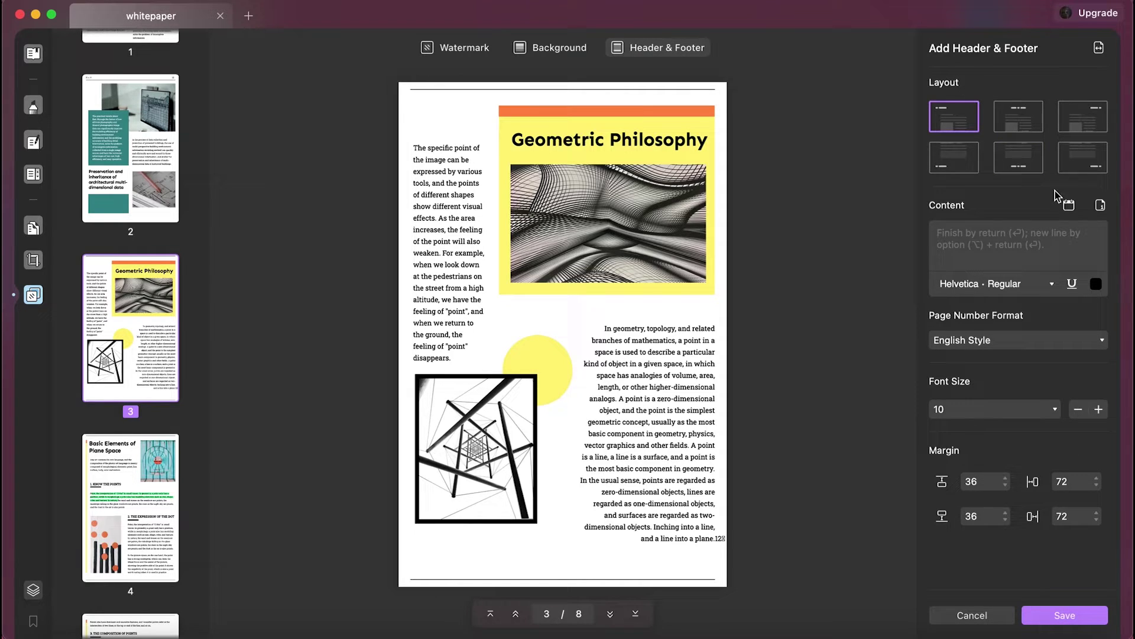
left_click(1069, 206)
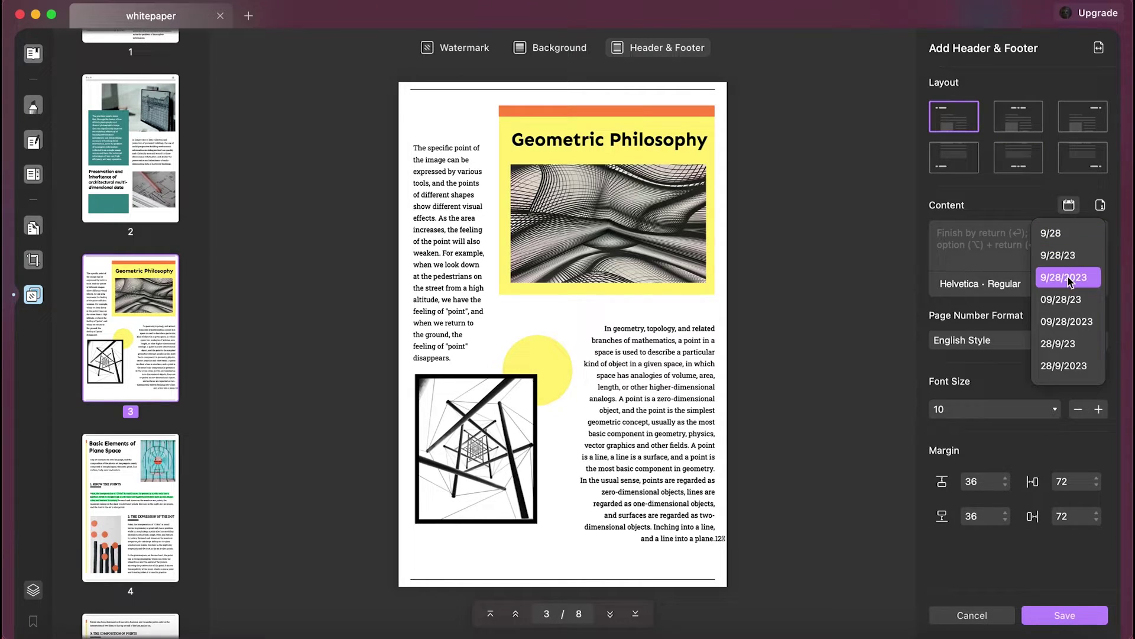
left_click(1068, 277)
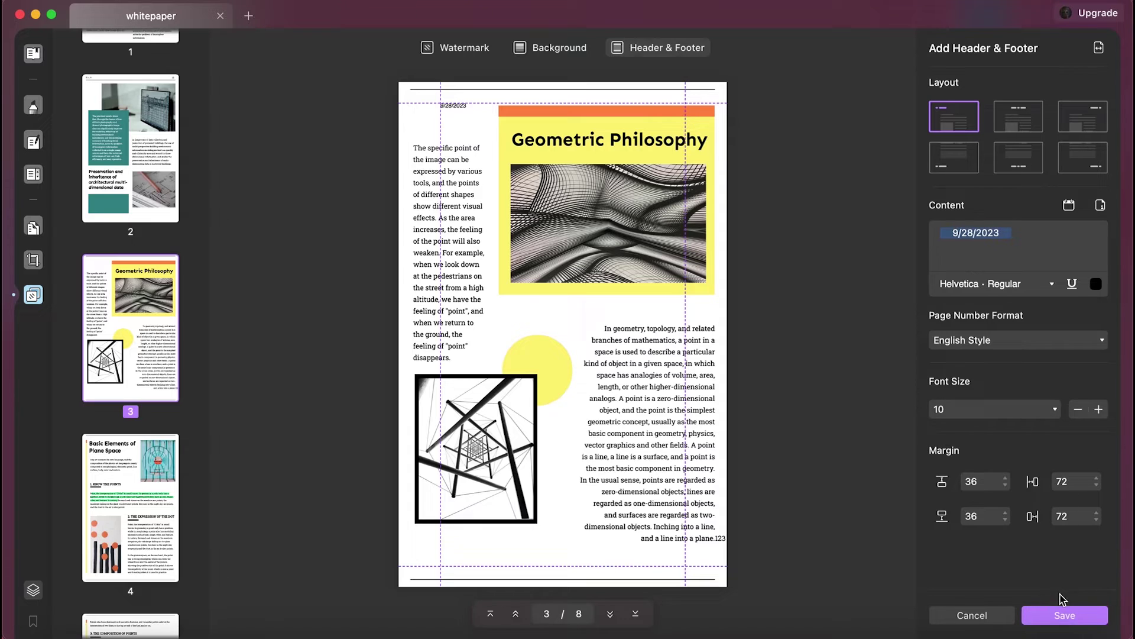
Step: Save the new 9/28/2023 date header onto the whitepaper
left_click(1064, 614)
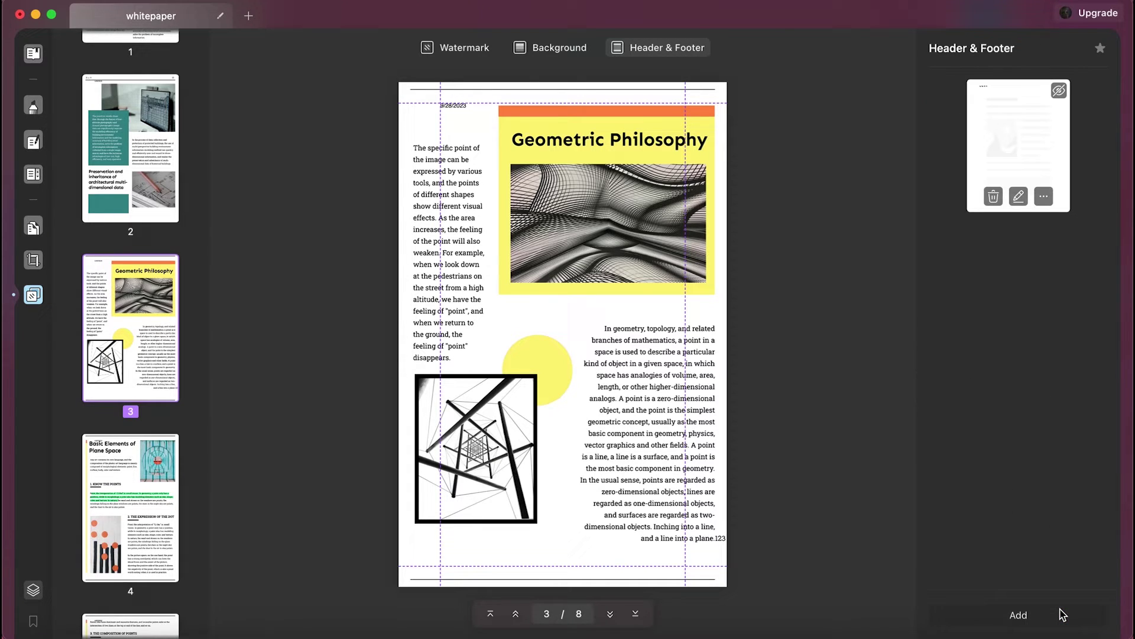